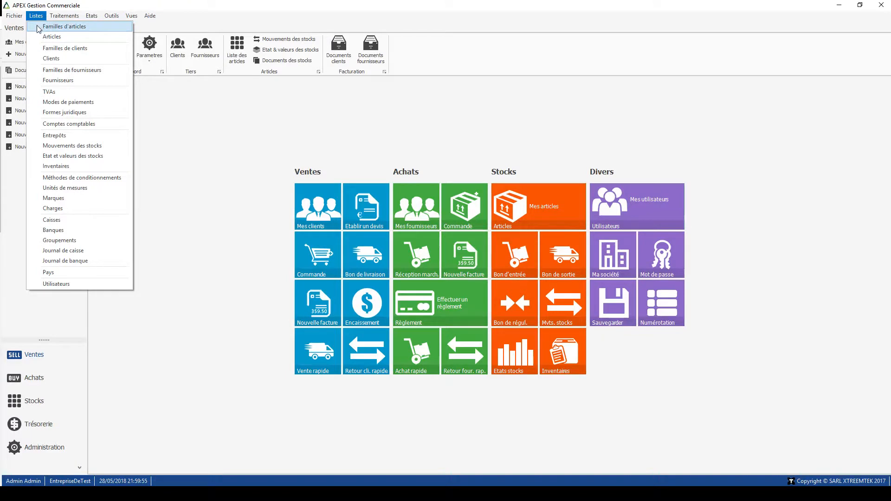
- Start a new article family with the code CPU and the designation PROCESSEUR
{"action": "left_click", "coordinate": [39, 28]}
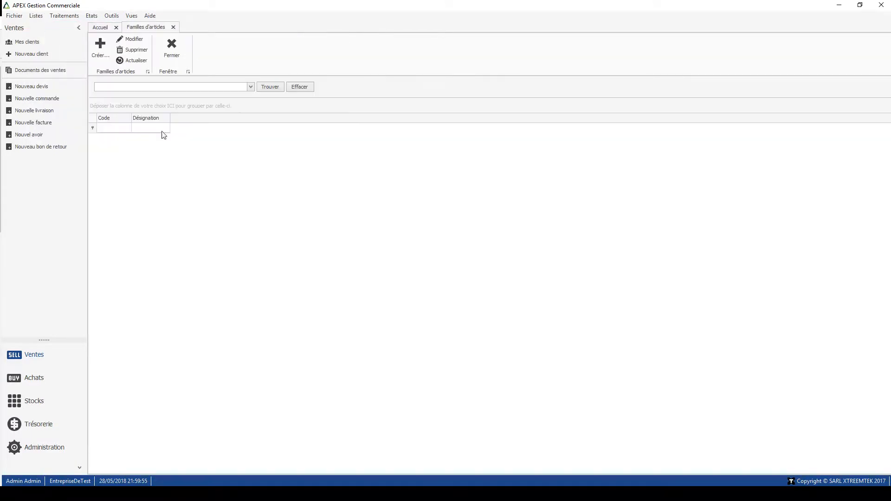
{"action": "left_click", "coordinate": [102, 49]}
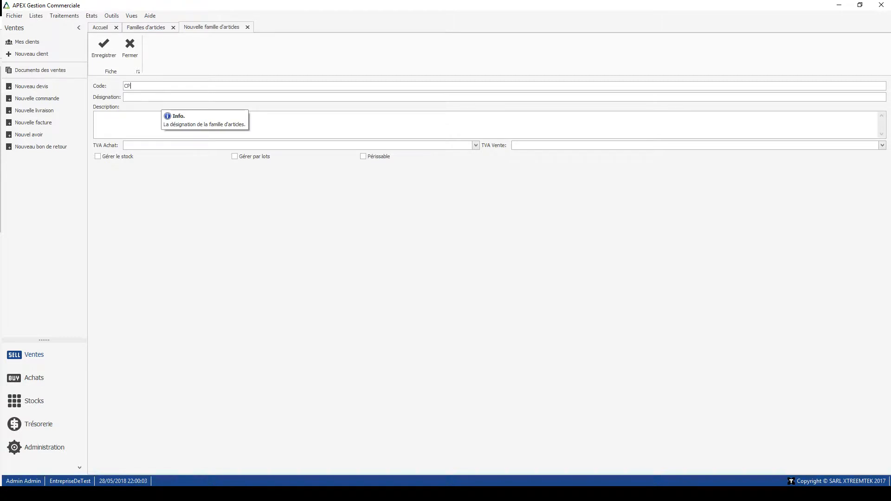
{"action": "type", "text": "PROCESSEUR"}
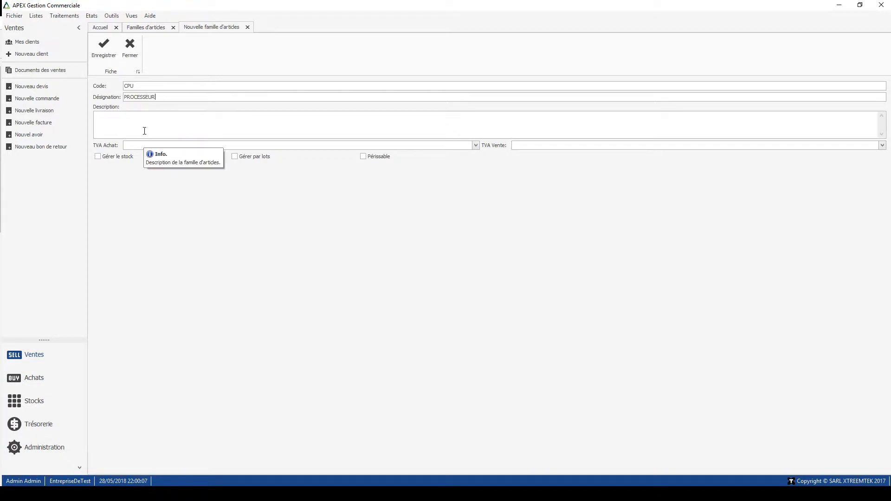
- Set the CPU family's purchase and sales VAT to 19%, enable stock management, and save and close the record
{"action": "left_click", "coordinate": [139, 146]}
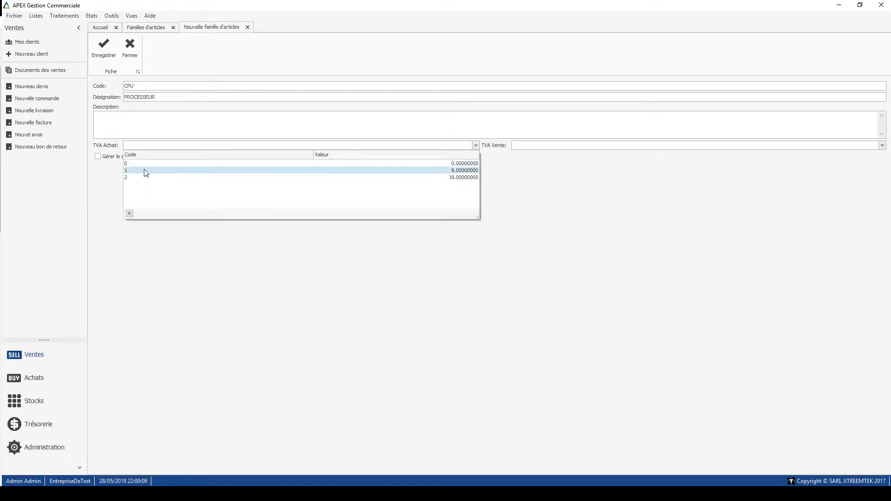
{"action": "left_click", "coordinate": [147, 177]}
{"action": "left_click", "coordinate": [532, 146]}
{"action": "left_click", "coordinate": [536, 179]}
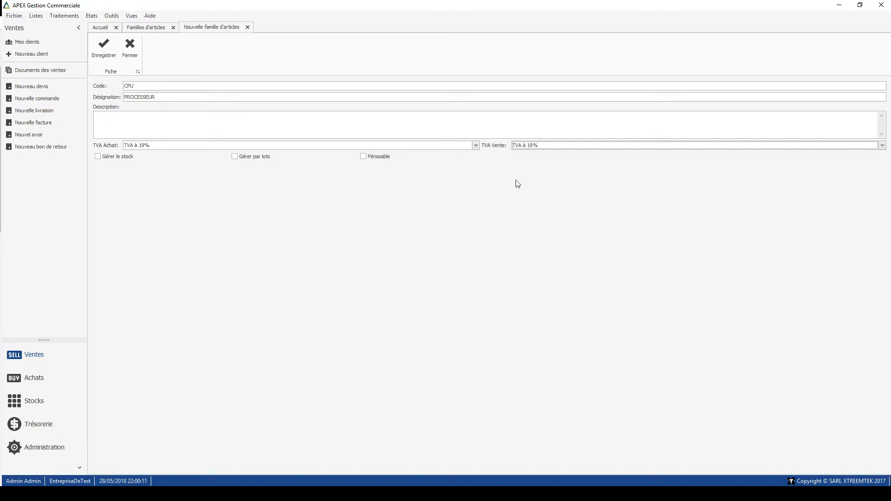
{"action": "left_click", "coordinate": [116, 158]}
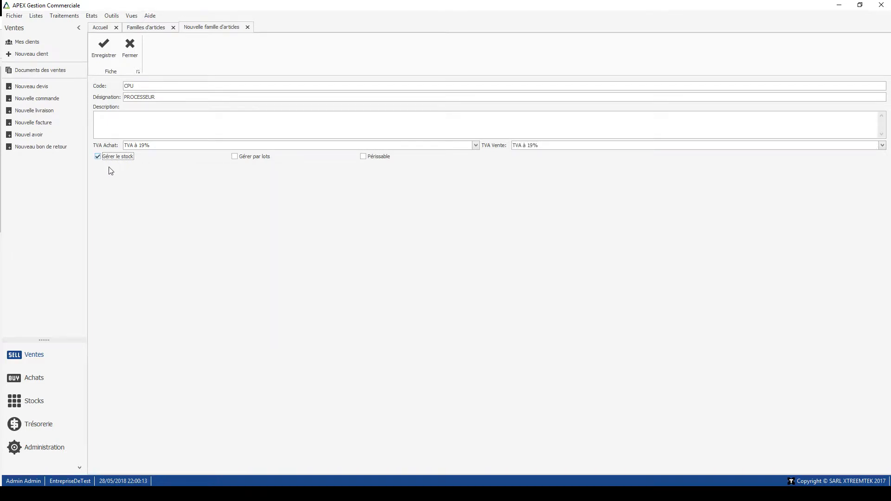
{"action": "left_click", "coordinate": [108, 51]}
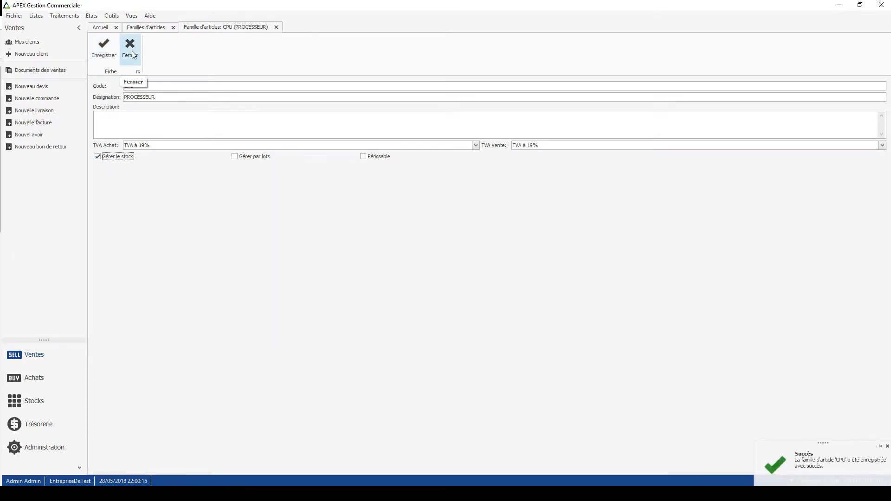
{"action": "left_click", "coordinate": [131, 48]}
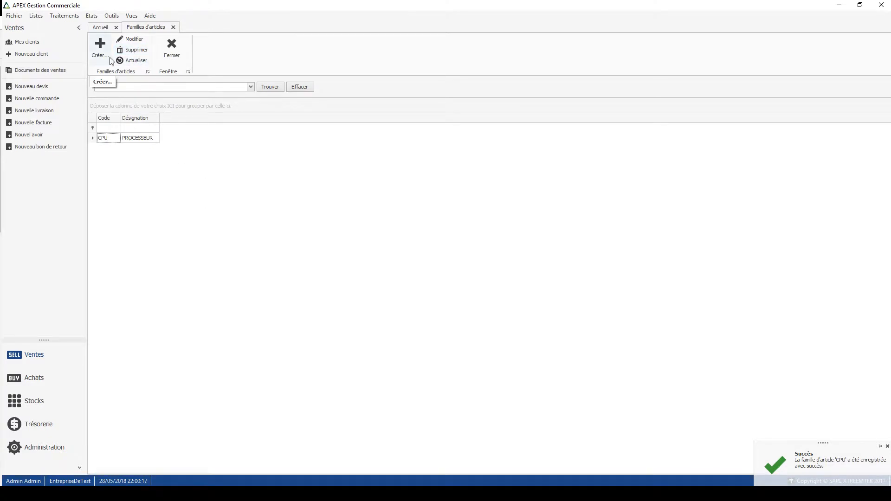
- Start another article family with the code RAM and the designation MEMOIRES
{"action": "left_click", "coordinate": [100, 49]}
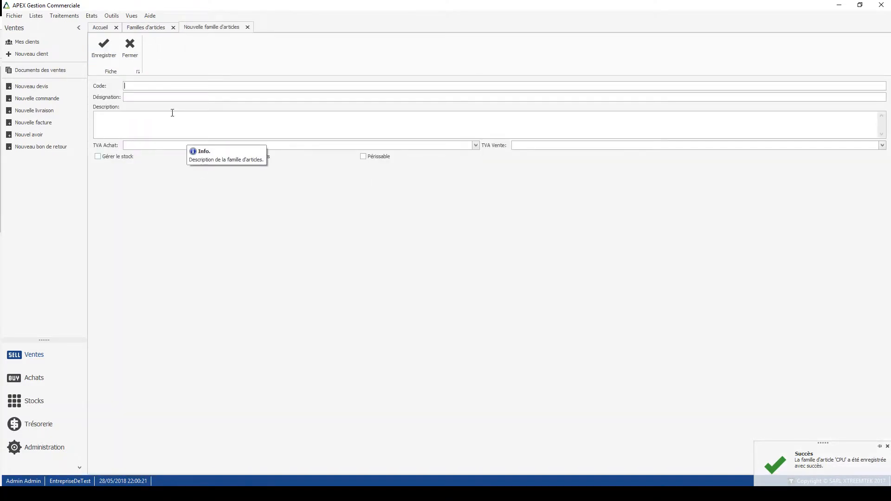
{"action": "type", "text": "ram"}
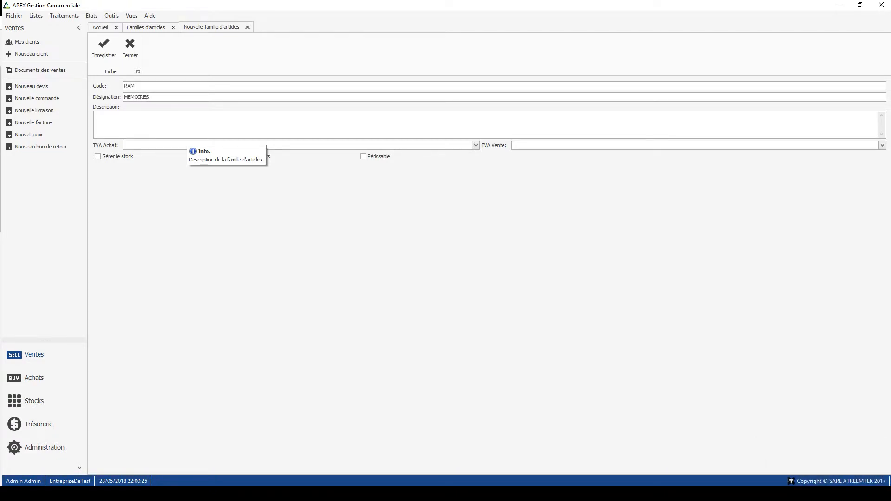
- Set the RAM family's purchase and sales VAT to 19%, save it, and close both the record and the family list
{"action": "left_click", "coordinate": [162, 146]}
{"action": "left_click", "coordinate": [160, 175]}
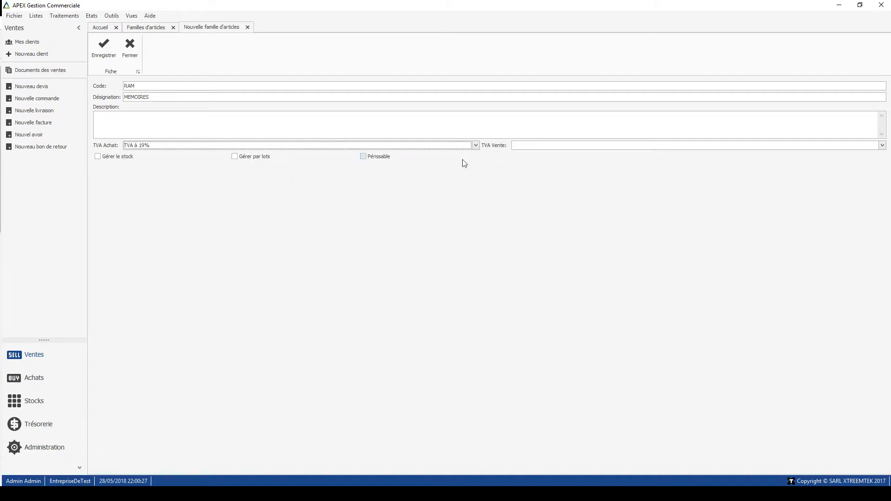
{"action": "left_click", "coordinate": [542, 146]}
{"action": "left_click", "coordinate": [540, 177]}
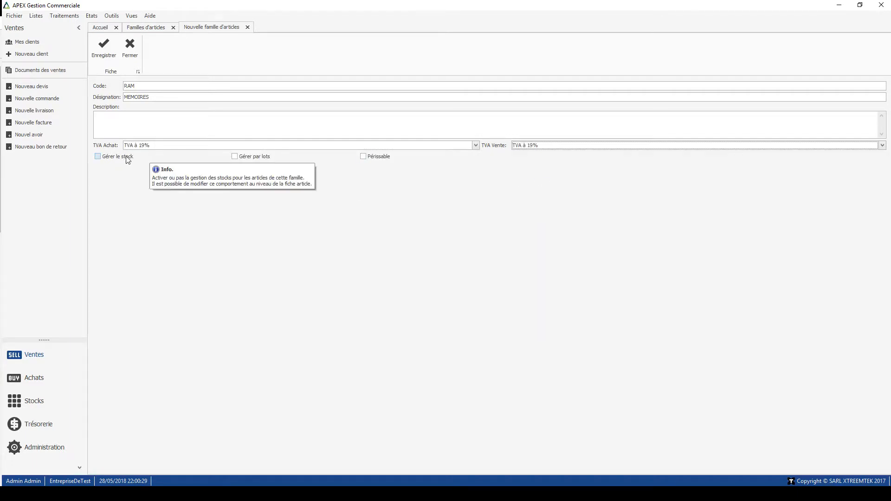
{"action": "left_click", "coordinate": [103, 47]}
{"action": "left_click", "coordinate": [130, 47]}
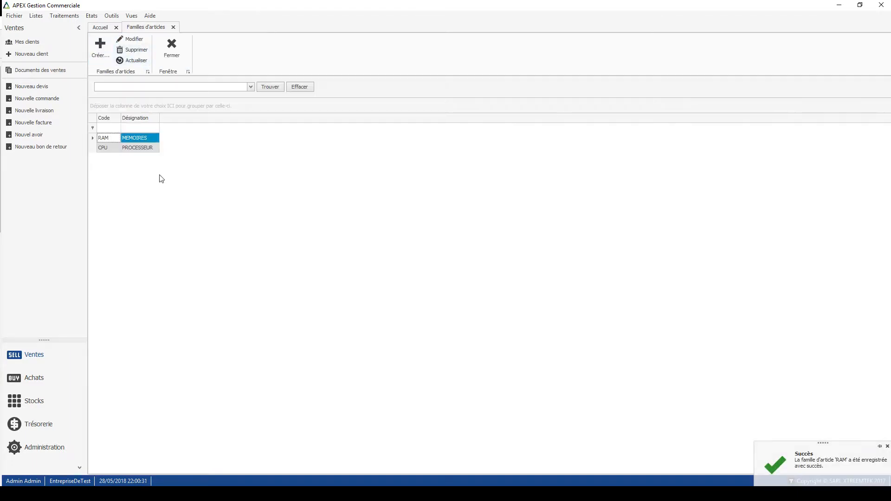
{"action": "left_click", "coordinate": [170, 52]}
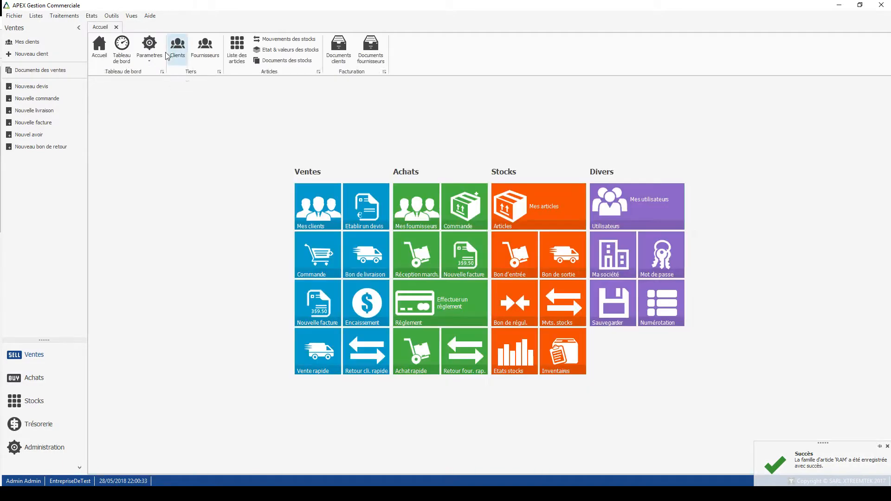
- Start a new article from the article list and assign it to the MEMOIRES family
{"action": "left_click", "coordinate": [553, 197]}
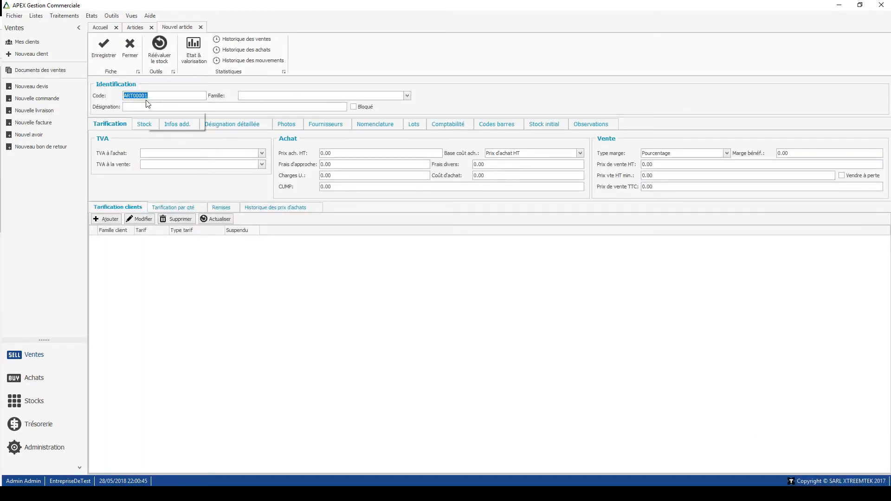
{"action": "left_click", "coordinate": [160, 96]}
{"action": "left_click_drag", "start_coordinate": [164, 96], "coordinate": [125, 94]}
{"action": "left_click", "coordinate": [406, 96]}
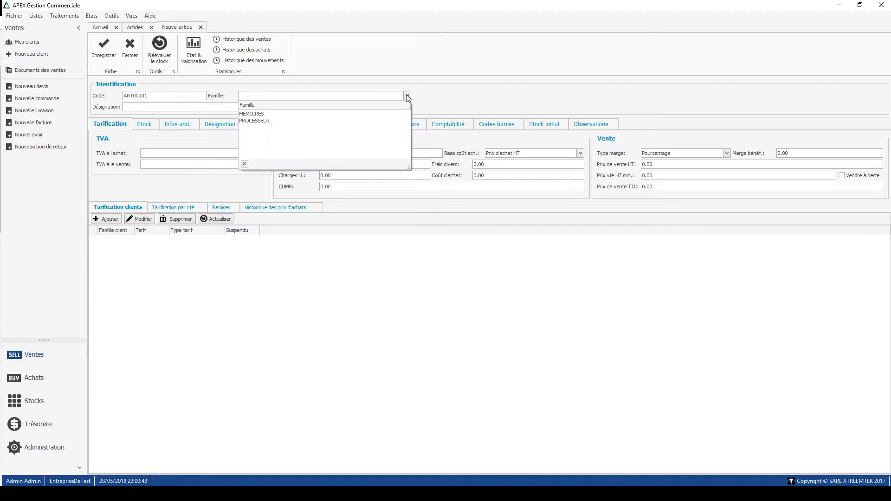
{"action": "left_click", "coordinate": [310, 115]}
- Enter PACK DE 4X 4Go as the article's designation
{"action": "left_click", "coordinate": [217, 108]}
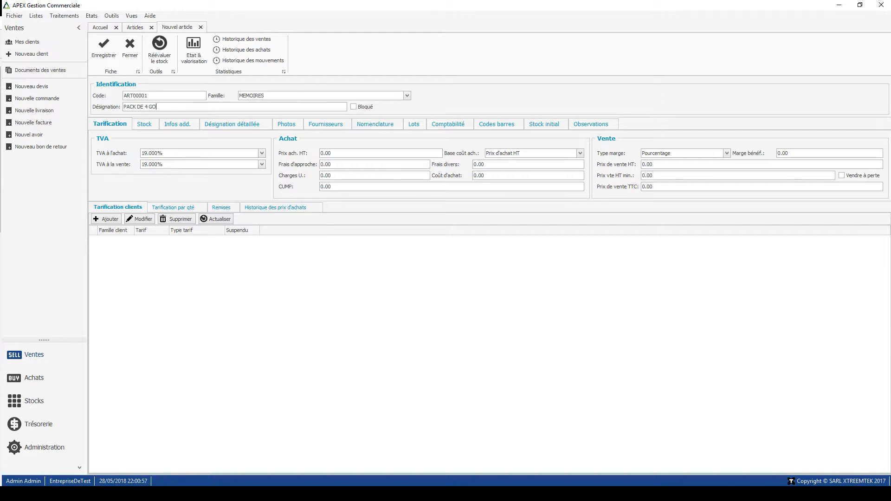
{"action": "type", "text": "PACK DE 4 GO"}
{"action": "key", "text": "BackSpace"}
{"action": "key", "text": "BackSpace"}
{"action": "key", "text": "BackSpace"}
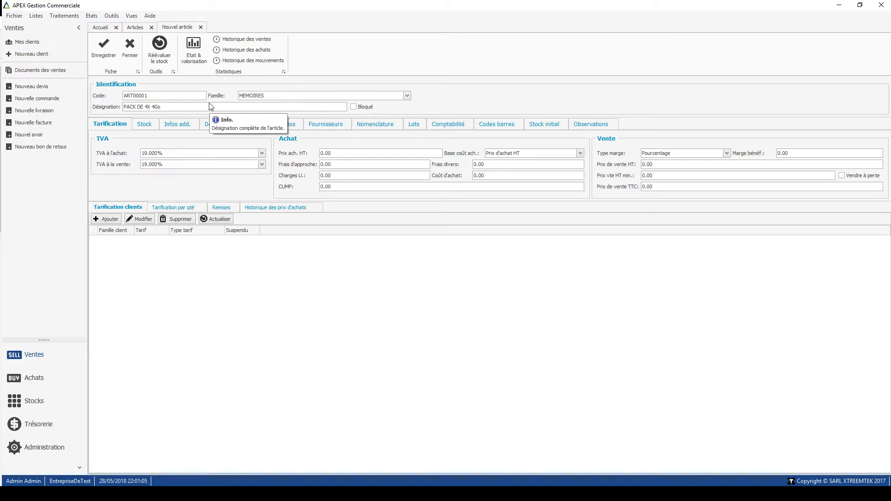
- Set the article's purchase price excluding tax to 12000 and its selling price excluding tax to 18000
{"action": "left_click", "coordinate": [343, 154]}
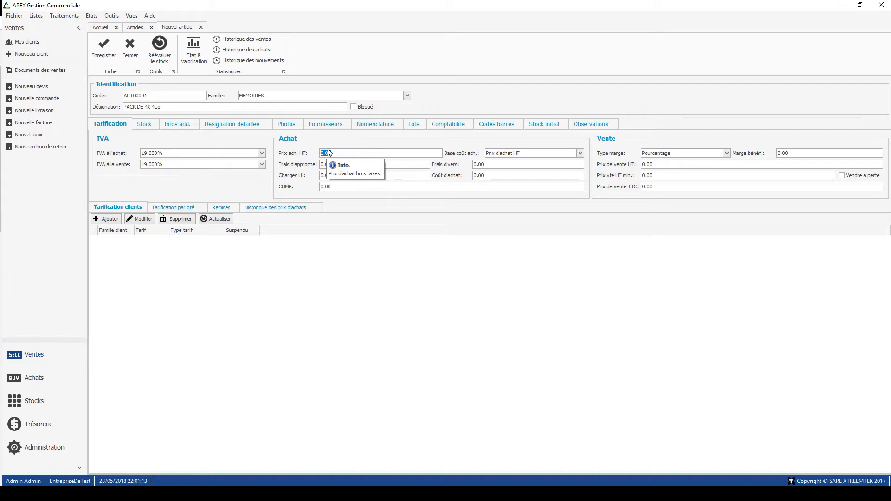
{"action": "type", "text": "12000"}
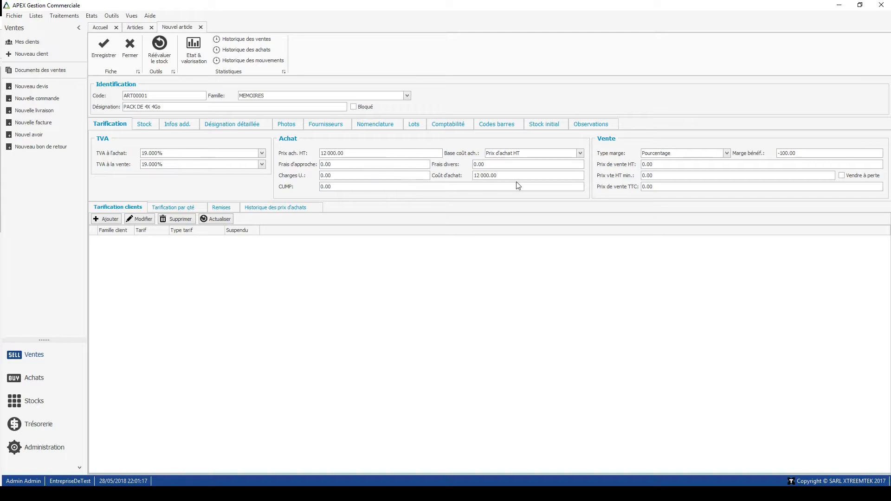
{"action": "left_click", "coordinate": [656, 165]}
{"action": "type", "text": "18000"}
- Switch the article's margin type to Montant fixe to view the margin as an amount, and set it back to Pourcentage
{"action": "left_click", "coordinate": [788, 153]}
{"action": "left_click_drag", "start_coordinate": [791, 153], "coordinate": [779, 153]}
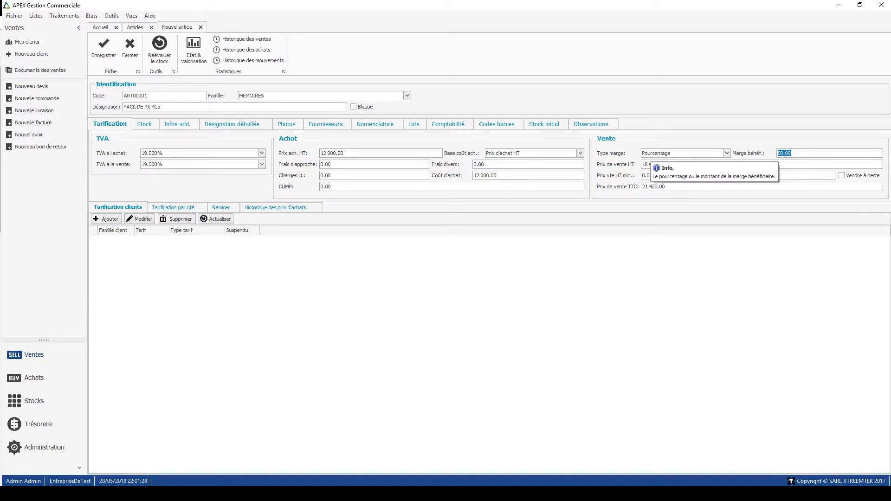
{"action": "left_click", "coordinate": [726, 153]}
{"action": "left_click", "coordinate": [680, 167]}
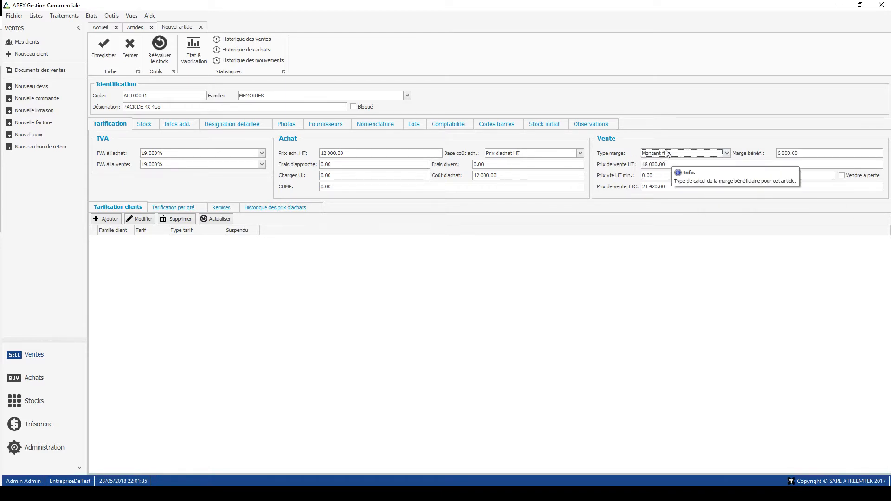
{"action": "left_click", "coordinate": [788, 154]}
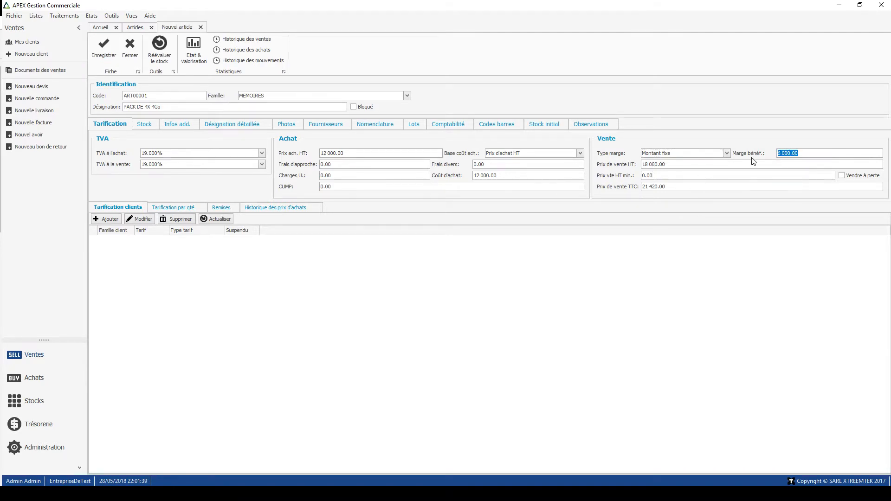
{"action": "left_click", "coordinate": [726, 154]}
{"action": "left_click", "coordinate": [691, 162]}
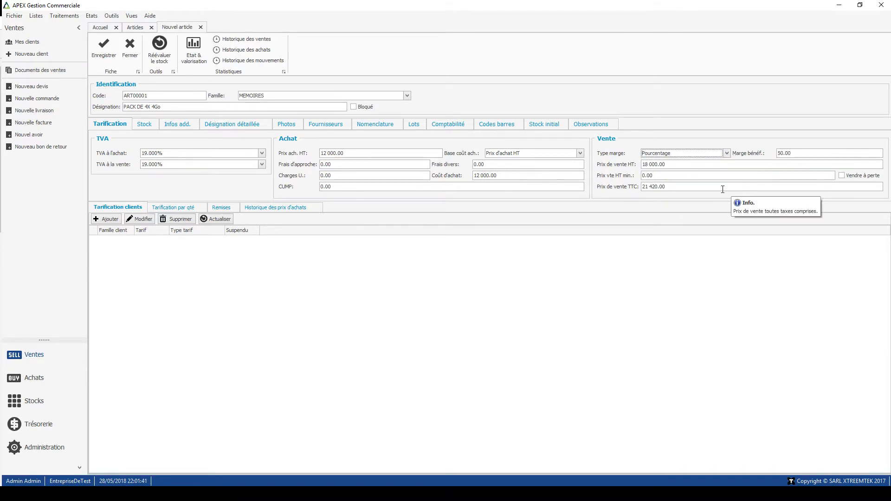
- Review the article's selling price excluding tax, unit charges, CUMP and selling price including tax
{"action": "left_click", "coordinate": [674, 166]}
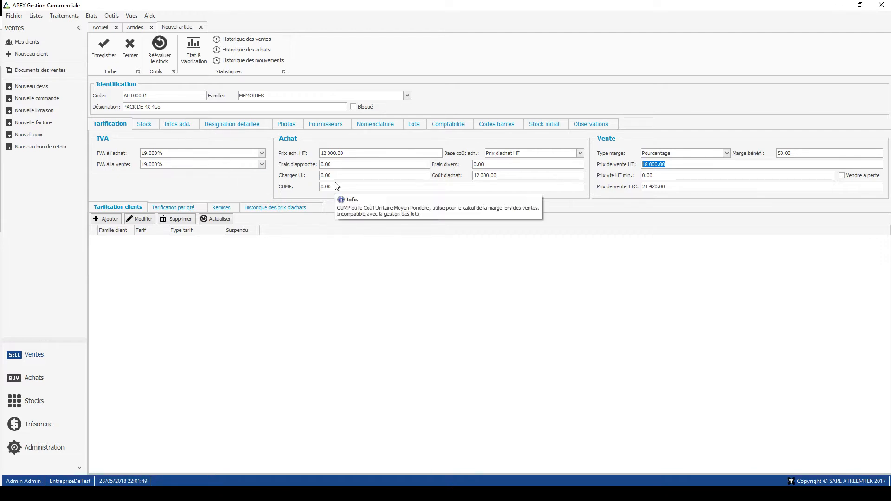
{"action": "left_click", "coordinate": [316, 177]}
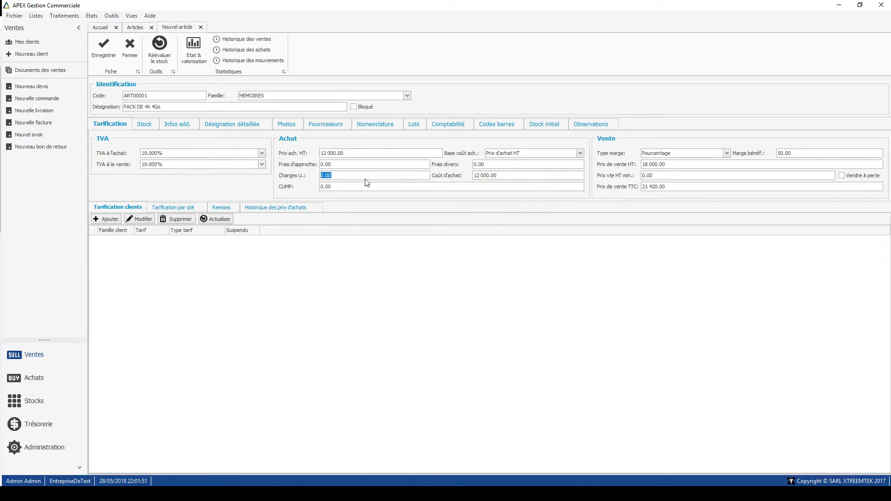
{"action": "mouse_move", "coordinate": [358, 186]}
{"action": "left_click", "coordinate": [324, 187]}
{"action": "left_click", "coordinate": [361, 187]}
{"action": "double_click", "coordinate": [353, 185]}
{"action": "left_click", "coordinate": [676, 186]}
- Set the article's minimum stock to 20 and enter a maximum stock threshold
{"action": "left_click", "coordinate": [146, 126]}
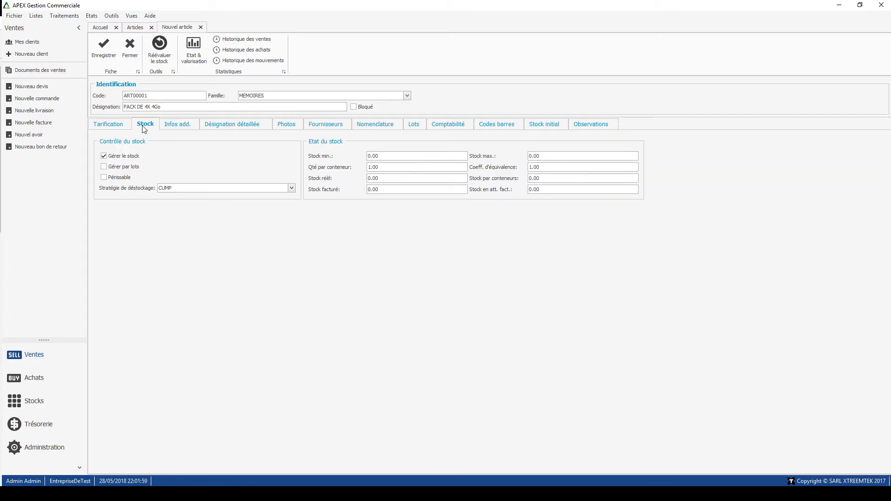
{"action": "mouse_move", "coordinate": [125, 159]}
{"action": "left_click_drag", "start_coordinate": [389, 156], "coordinate": [330, 158]}
{"action": "type", "text": "2"}
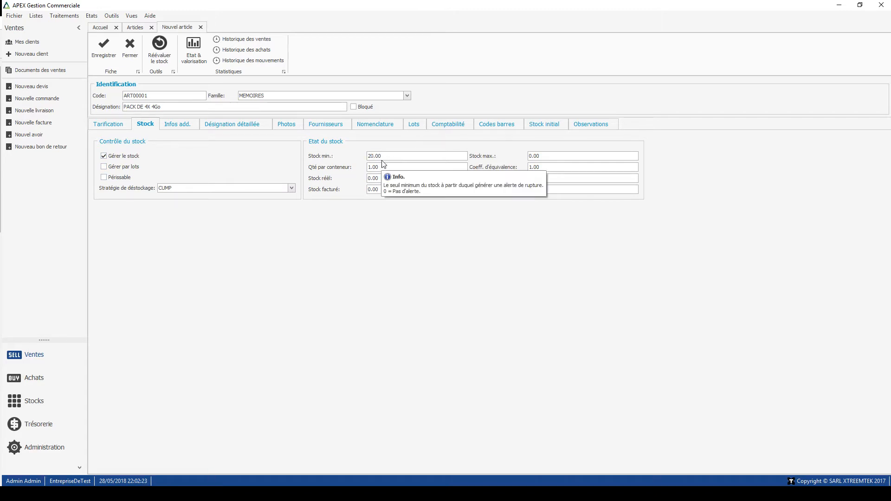
{"action": "left_click_drag", "start_coordinate": [388, 156], "coordinate": [360, 159]}
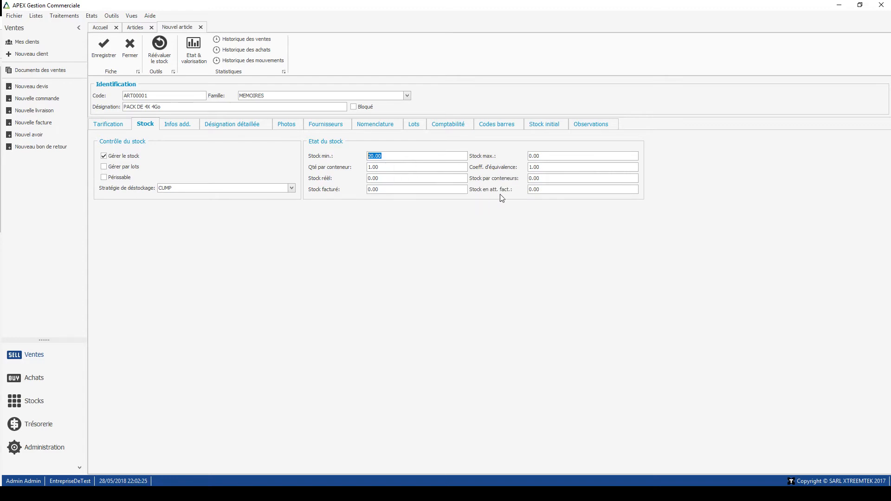
{"action": "left_click_drag", "start_coordinate": [543, 156], "coordinate": [484, 155]}
{"action": "type", "text": "3"}
- Examine the article's additional information with its purchase packaging choices, and the initial invoiced stock field
{"action": "left_click", "coordinate": [179, 125]}
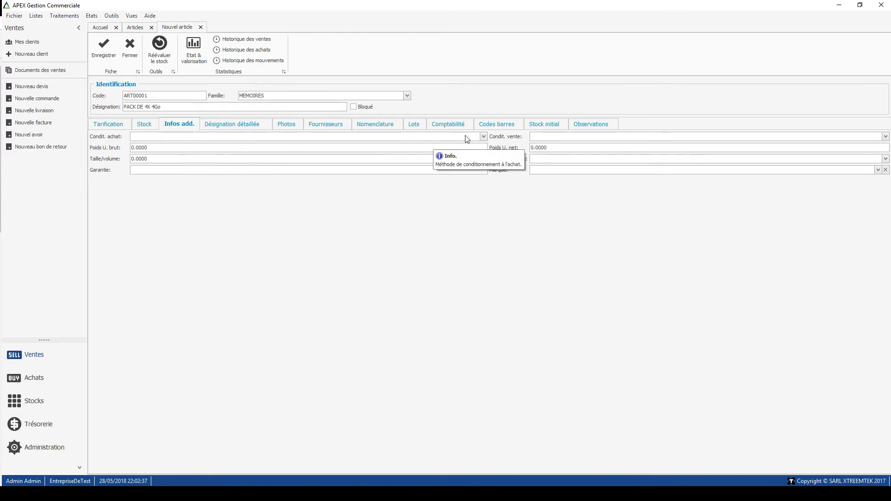
{"action": "left_click", "coordinate": [479, 137]}
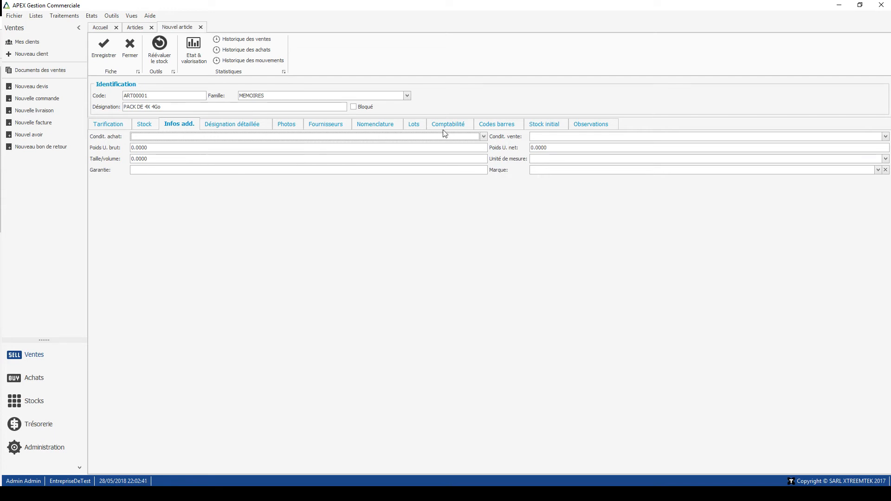
{"action": "left_click", "coordinate": [540, 127]}
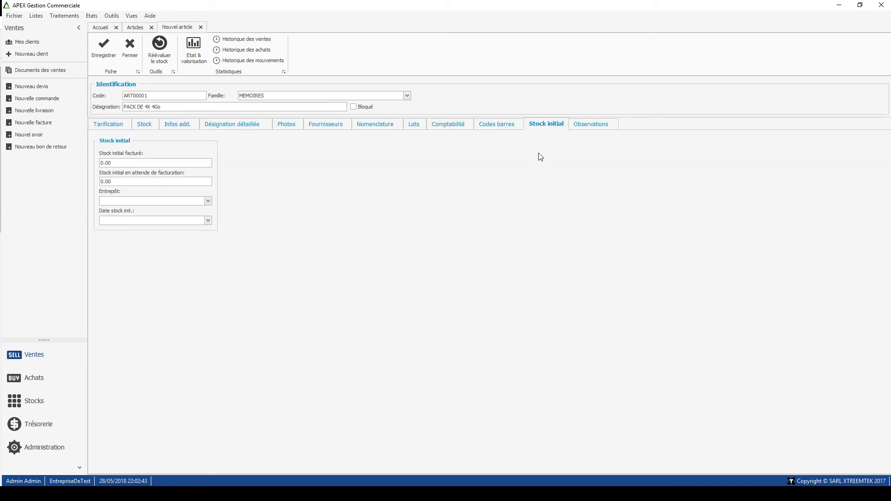
{"action": "left_click", "coordinate": [118, 163]}
{"action": "left_click", "coordinate": [129, 162]}
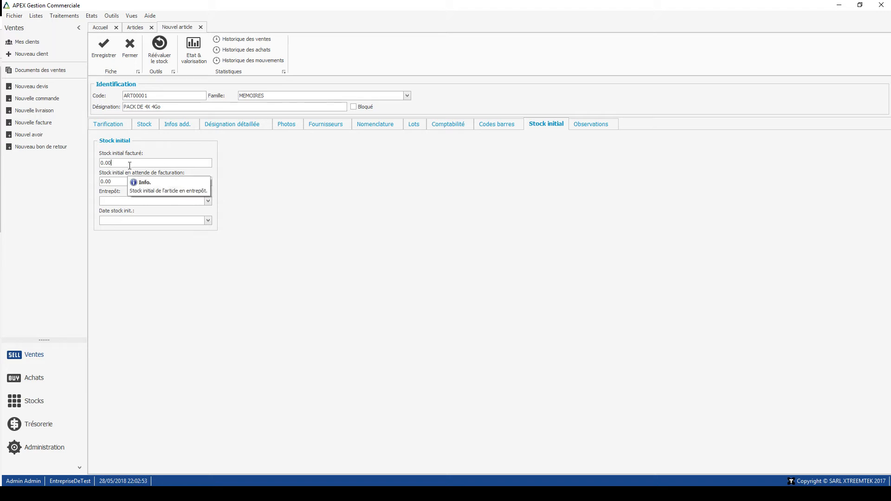
{"action": "left_click", "coordinate": [116, 163]}
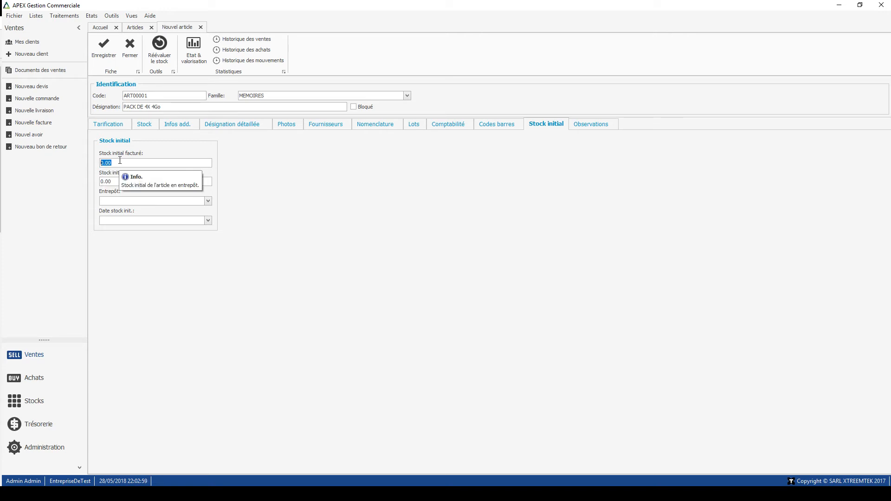
- Set the initial stock to 25 invoiced and 5 awaiting invoicing, in Entrepôt principal dated 28/05/2018, and save the article
{"action": "type", "text": "25"}
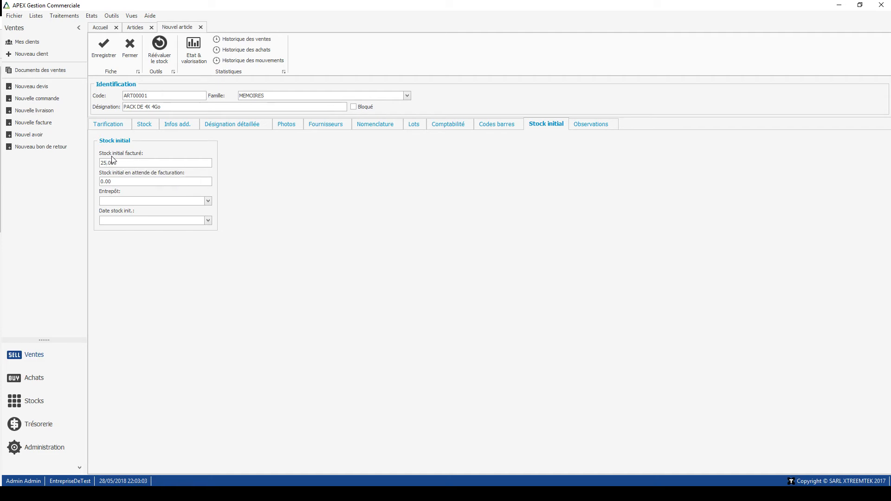
{"action": "left_click", "coordinate": [117, 182]}
{"action": "left_click", "coordinate": [208, 201]}
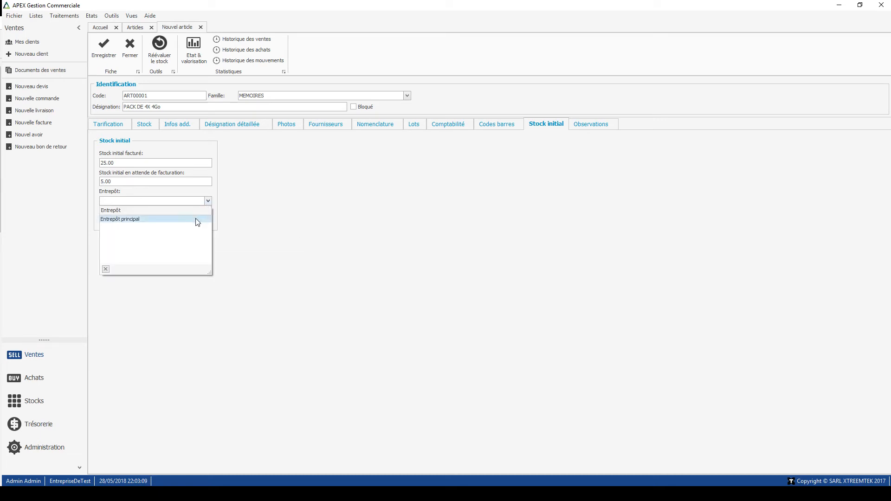
{"action": "left_click", "coordinate": [197, 219]}
{"action": "left_click", "coordinate": [208, 221]}
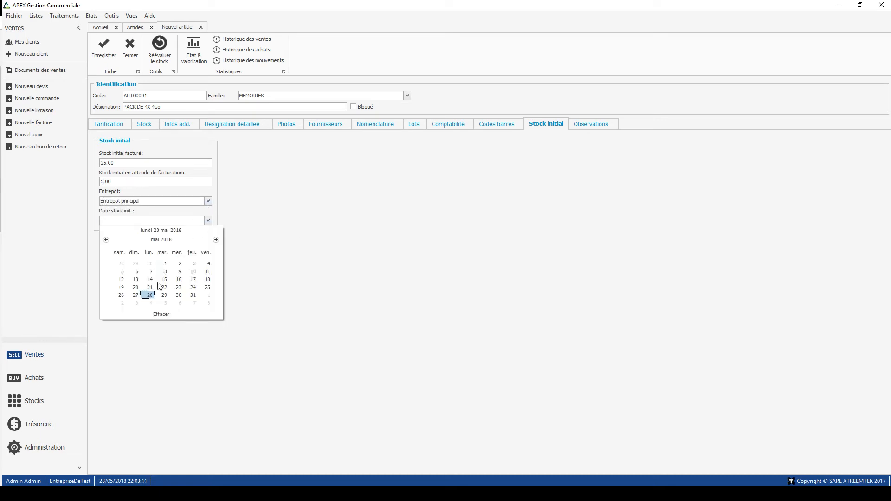
{"action": "left_click", "coordinate": [149, 295]}
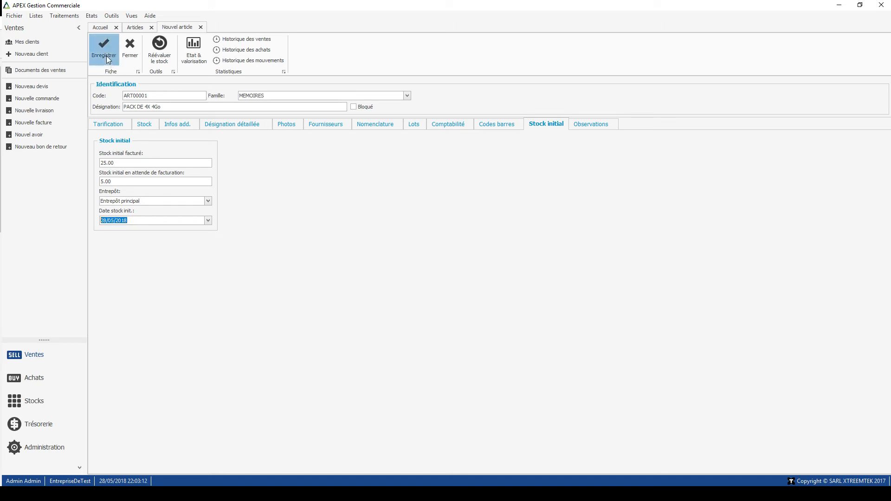
{"action": "key", "text": "BackSpace"}
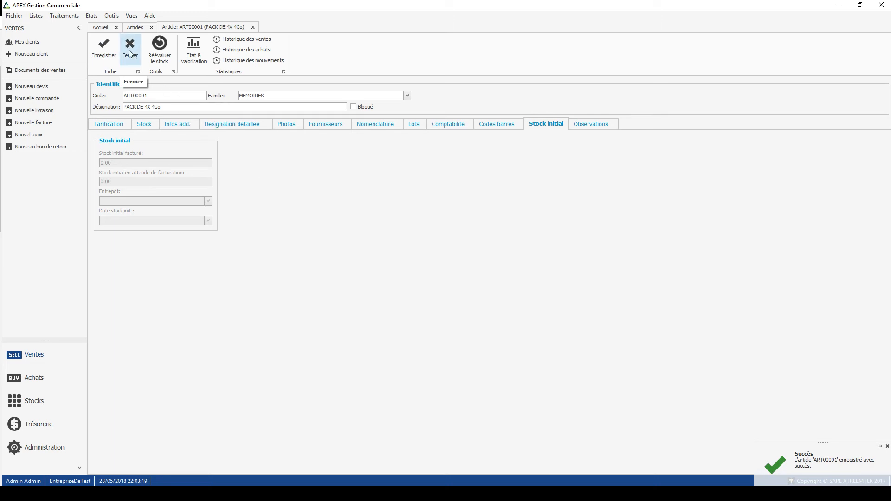
- Review the saved article's pricing and stock details, and close its record to return to the article list
{"action": "left_click", "coordinate": [124, 125]}
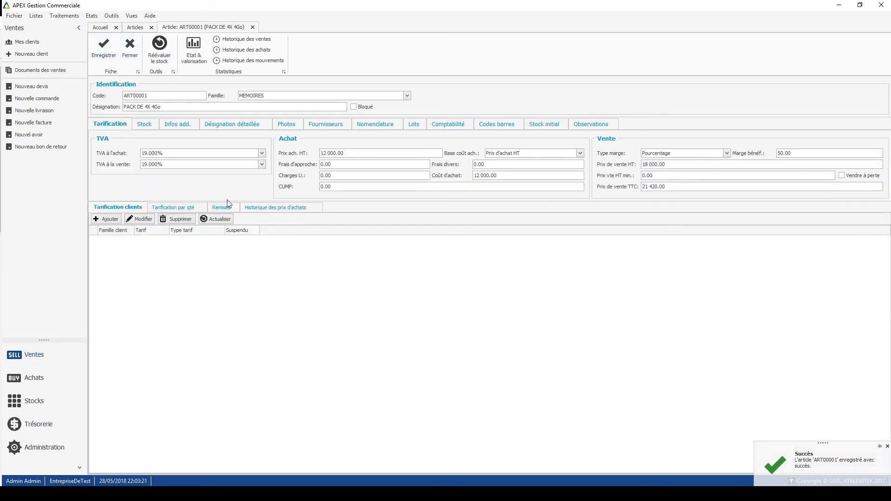
{"action": "left_click", "coordinate": [154, 125]}
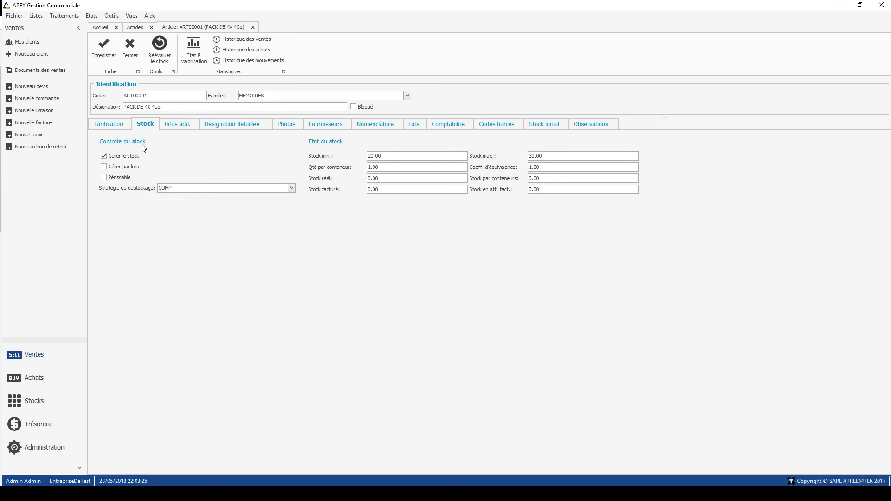
{"action": "left_click", "coordinate": [106, 123]}
{"action": "left_click", "coordinate": [131, 51]}
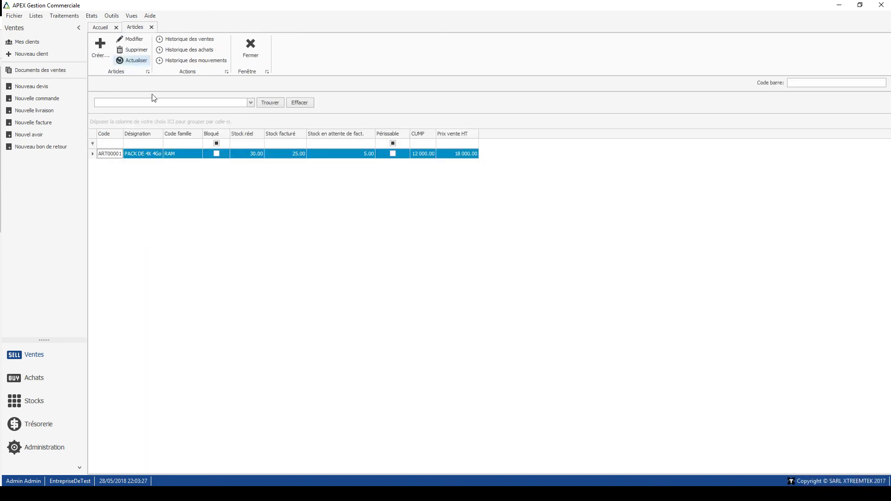